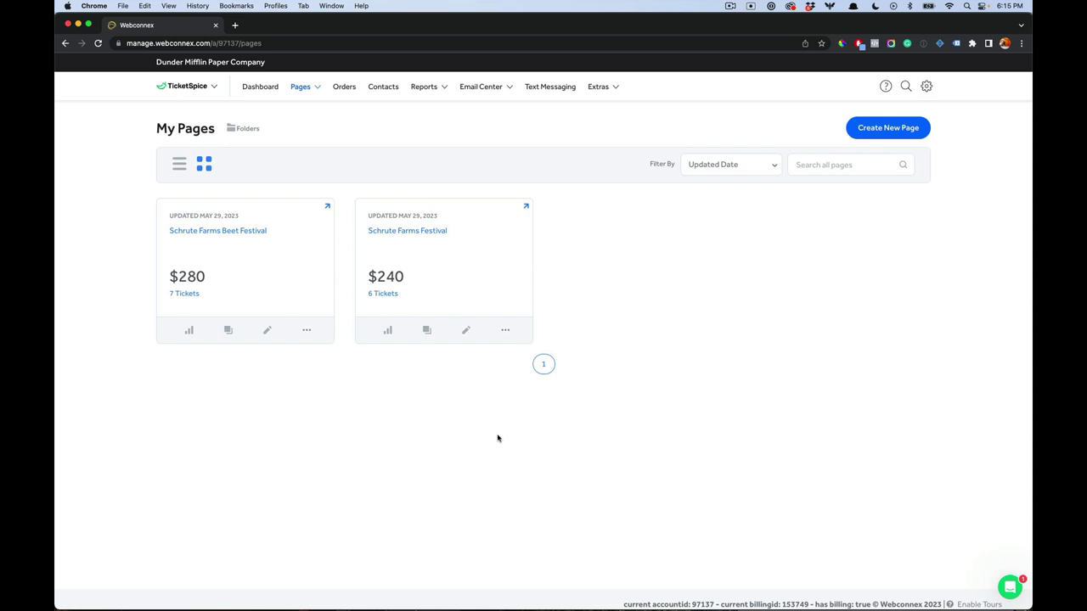
# Switch on Mobile Pay Pass in the Beet Festival page's Onsite settings
pyautogui.click(266, 330)
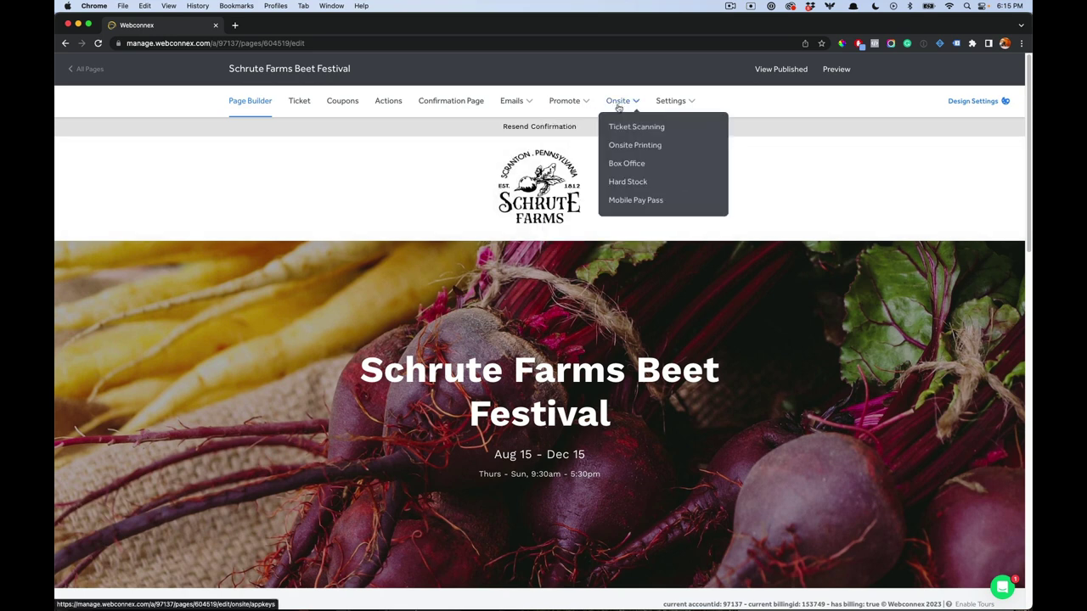
pyautogui.click(642, 201)
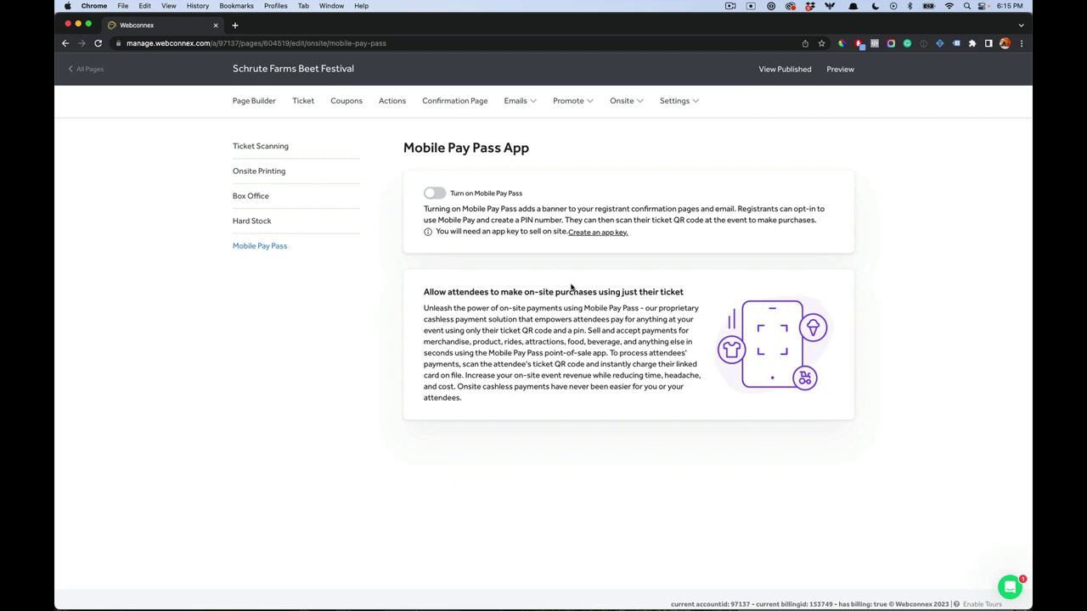
pyautogui.click(435, 195)
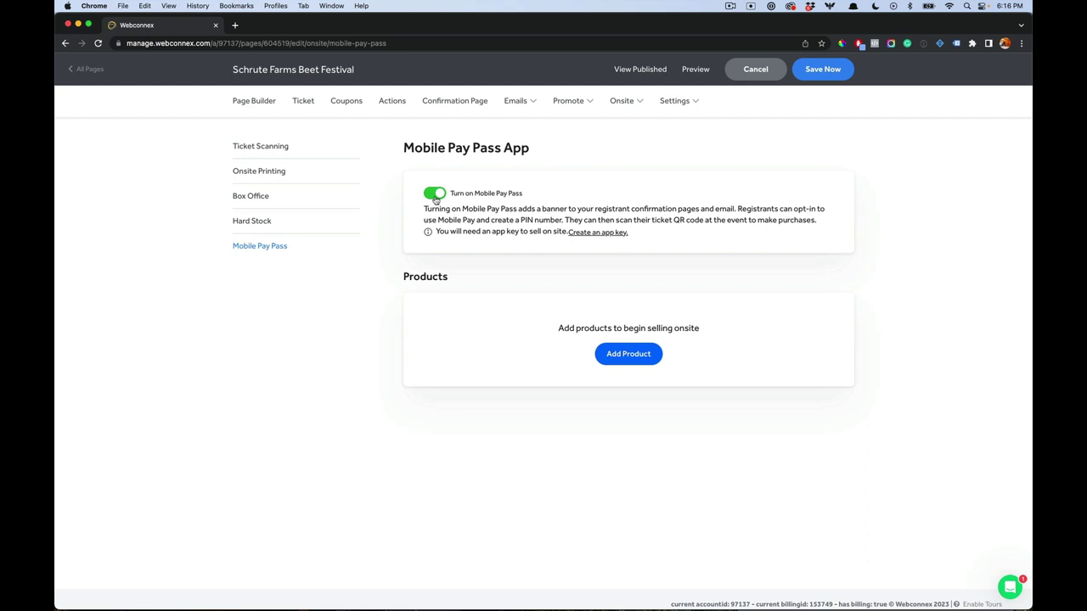
# Begin adding an onsite product to Mobile Pay Pass with Add Product
pyautogui.click(611, 355)
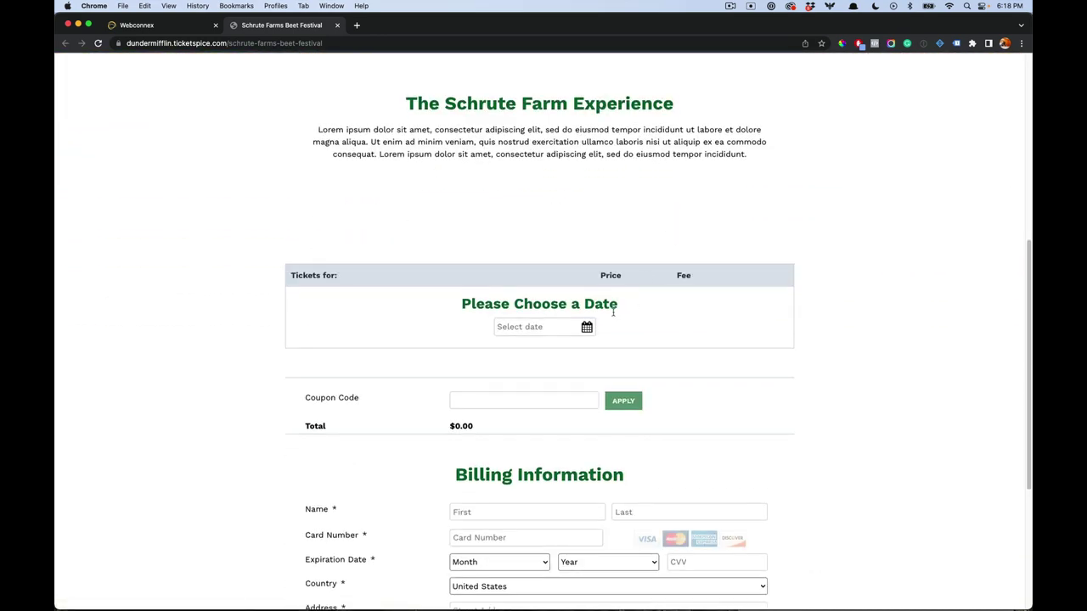
# Choose Jun 3 2023 as the ticket date and 2 Ticket Level One tickets
pyautogui.click(586, 327)
pyautogui.click(644, 444)
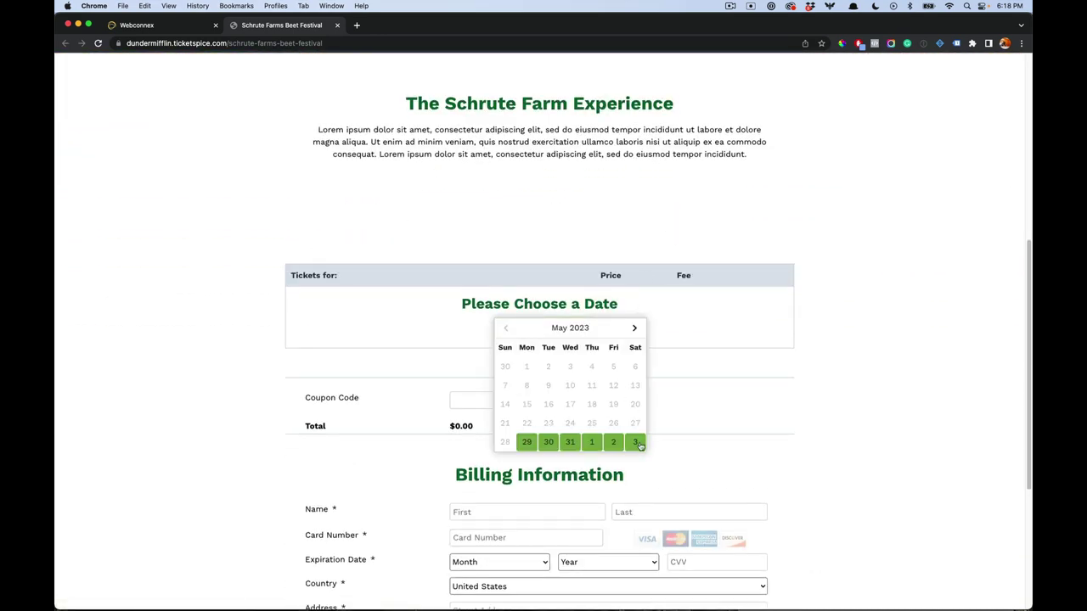
pyautogui.click(771, 312)
pyautogui.click(778, 342)
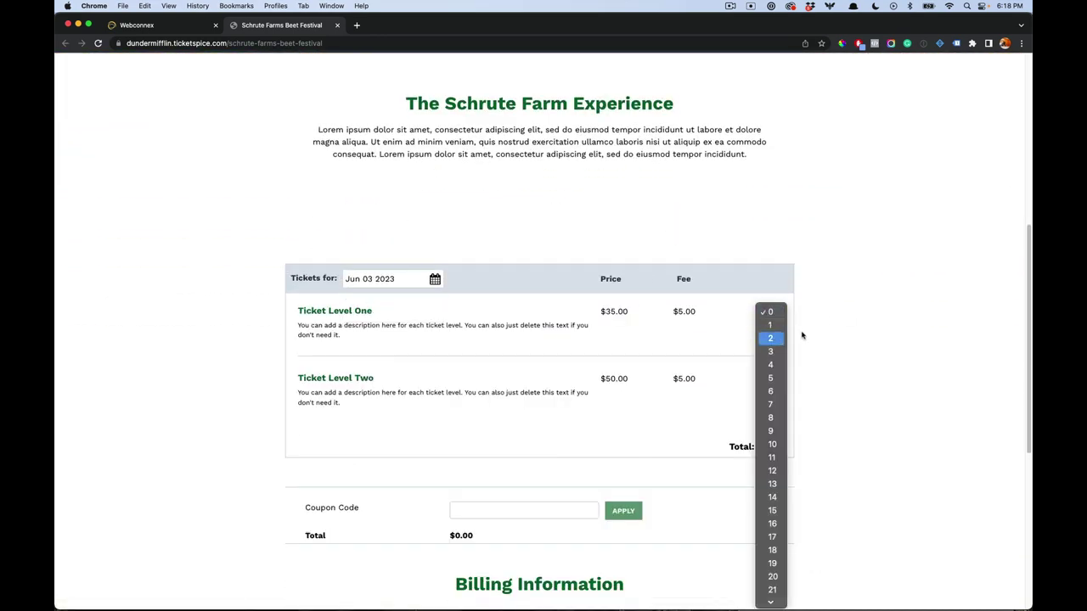
pyautogui.scroll(-4, 833, 320)
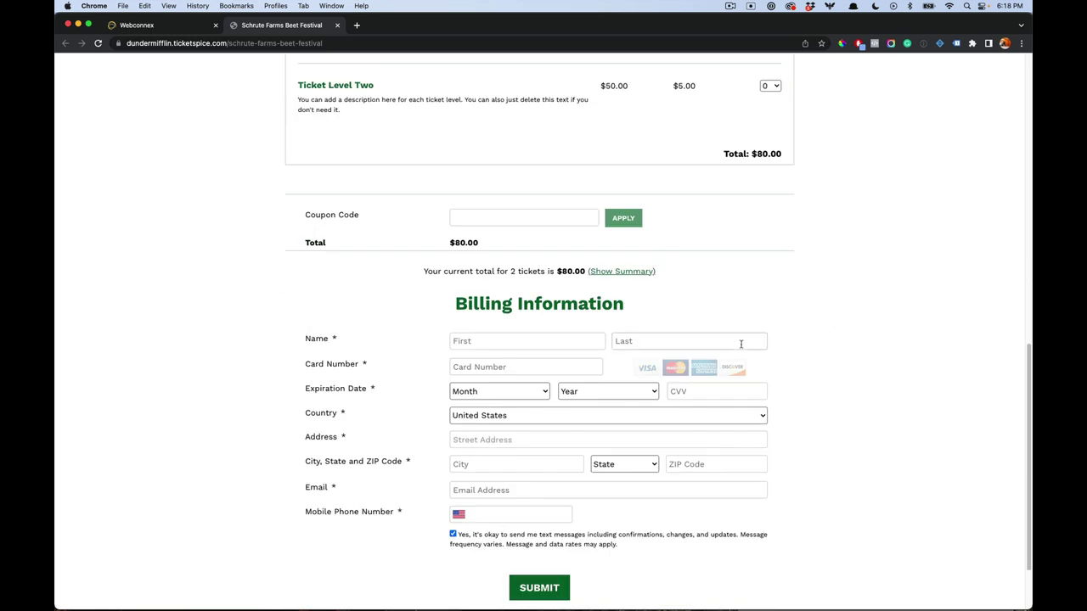
# Fill in the buyer's billing e-mail and phone number, then submit the order
pyautogui.click(585, 344)
pyautogui.write('@awesomeco.co')
pyautogui.press('Tab')
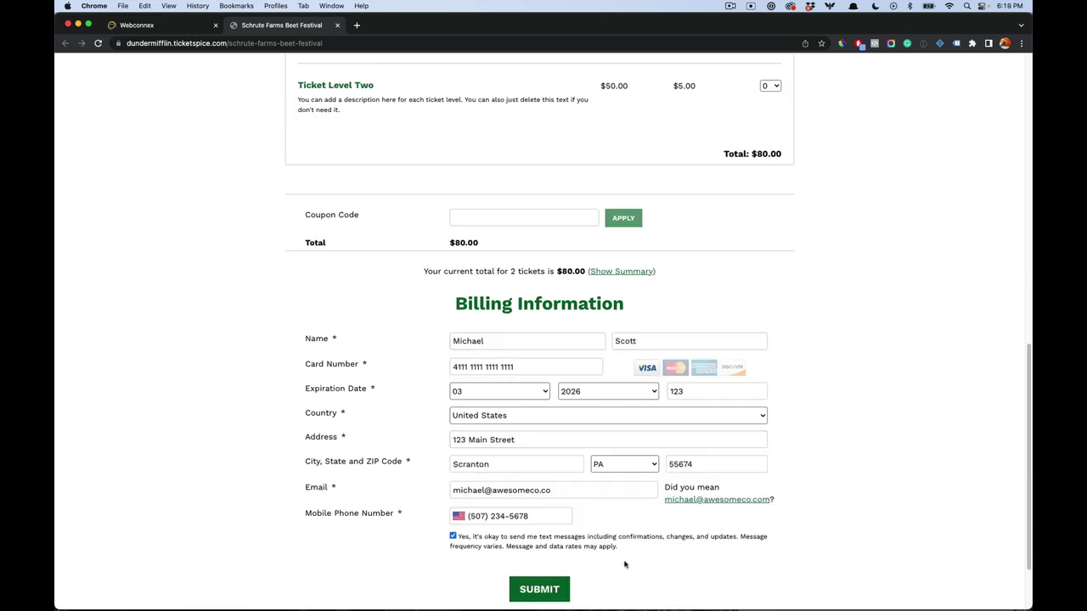
pyautogui.scroll(-1, 709, 325)
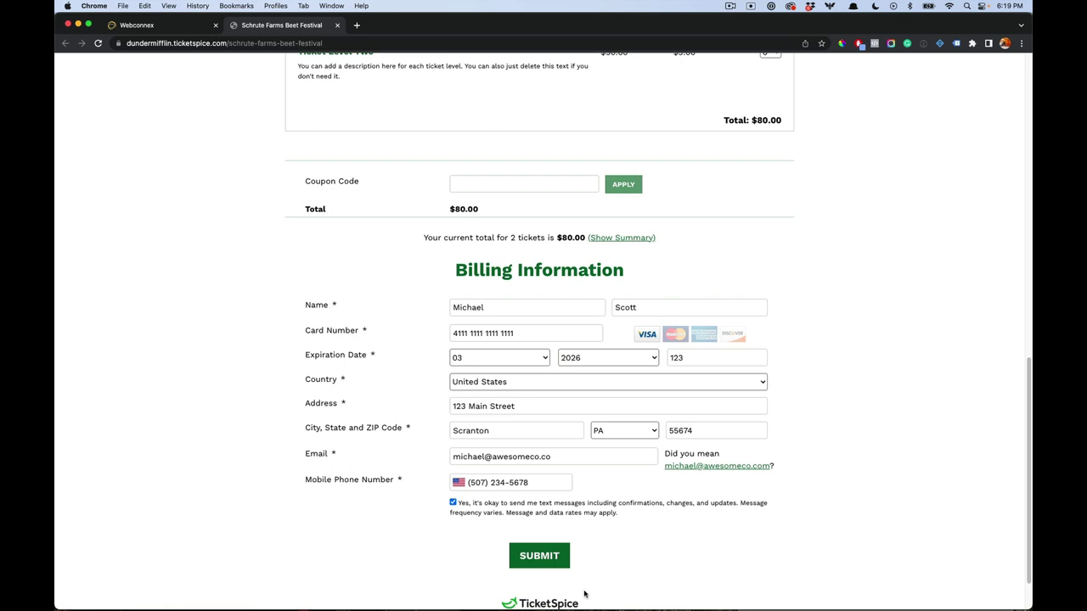
pyautogui.scroll(-1, 583, 595)
pyautogui.click(557, 548)
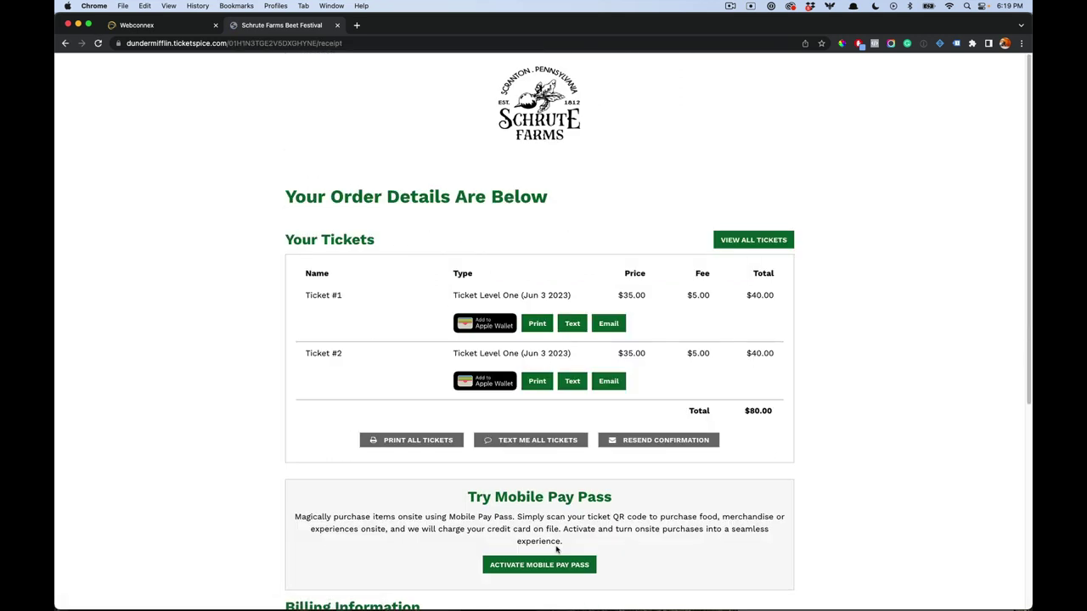
# Activate Mobile Pay Pass on the order with a four-digit PIN, then view all tickets
pyautogui.scroll(-1, 529, 465)
pyautogui.scroll(-1, 528, 465)
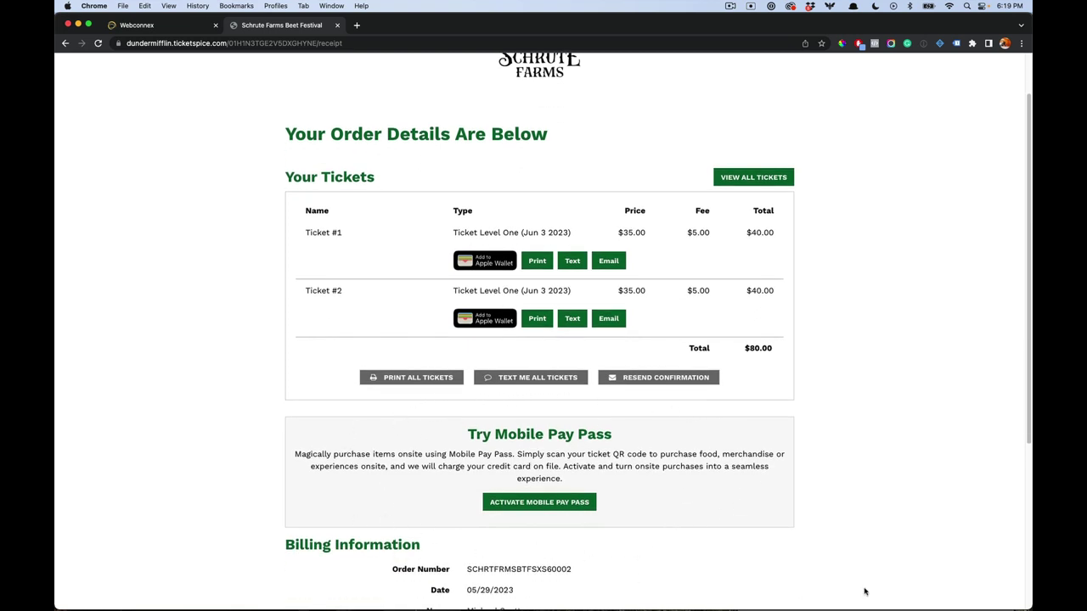
pyautogui.click(533, 506)
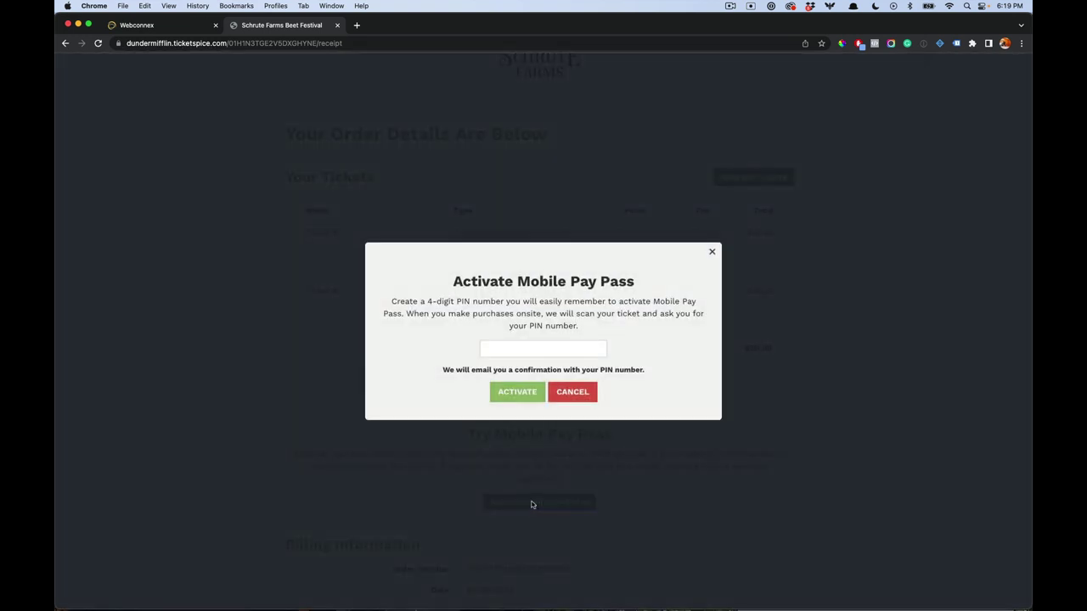
pyautogui.click(514, 348)
pyautogui.click(508, 389)
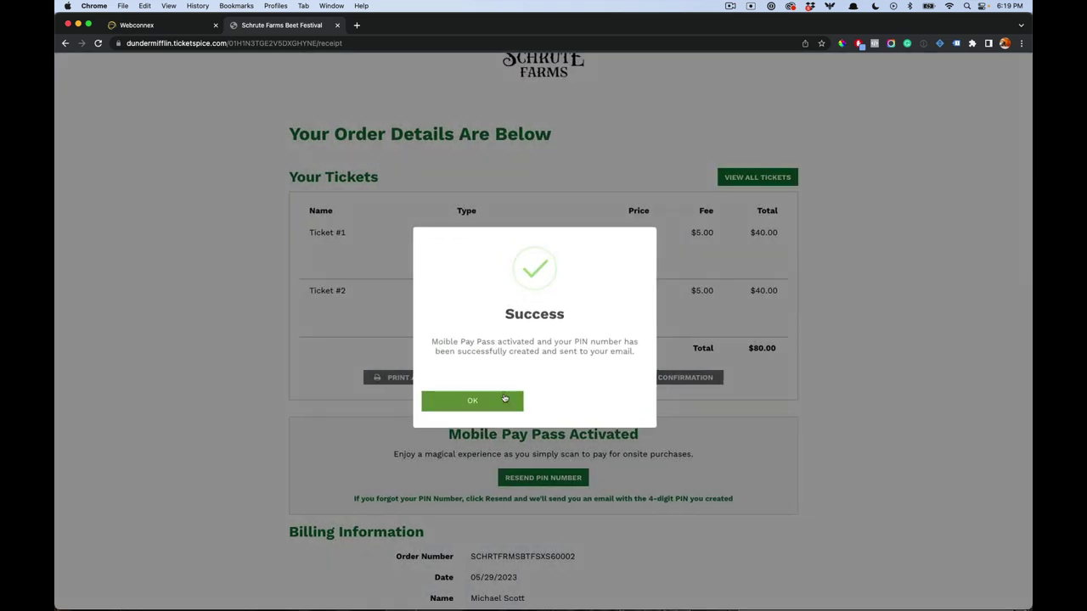
pyautogui.click(505, 398)
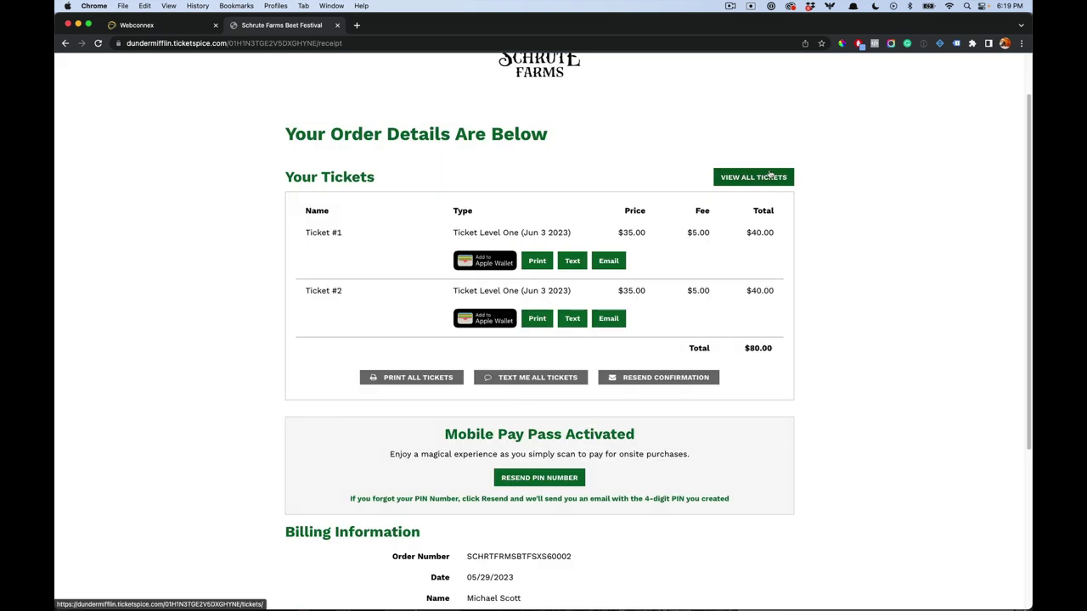
pyautogui.click(768, 176)
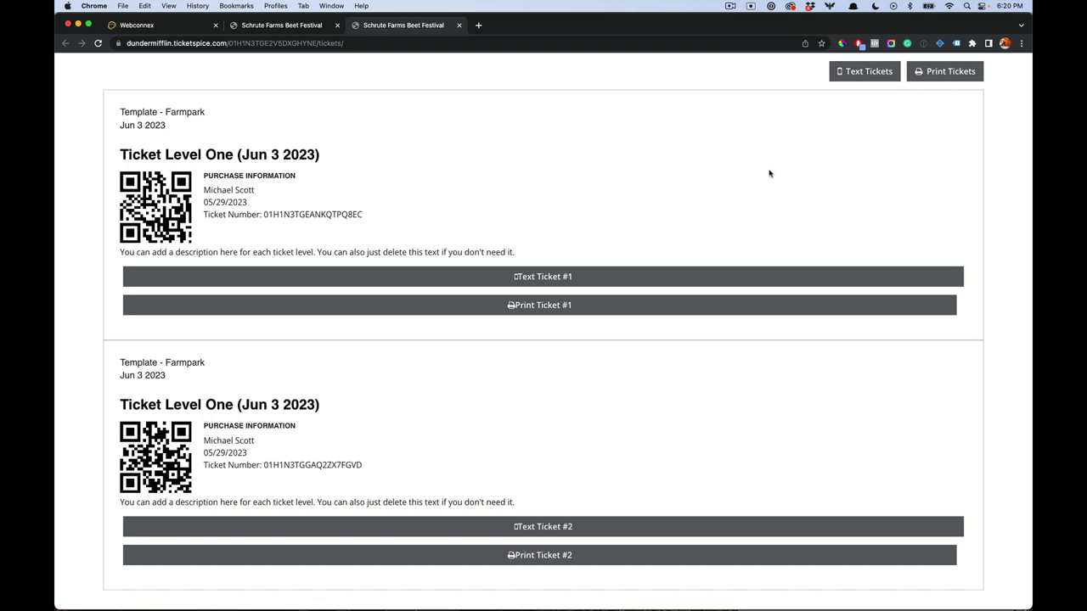
# Return to the event editor and start a new app key under Ticket Scanning
pyautogui.click(181, 29)
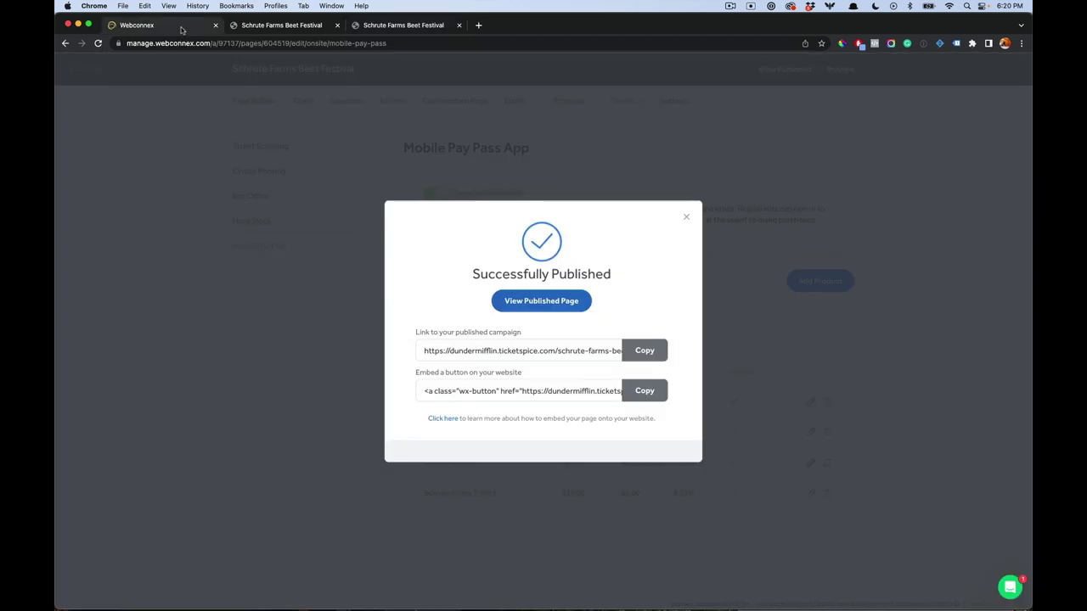
pyautogui.click(687, 220)
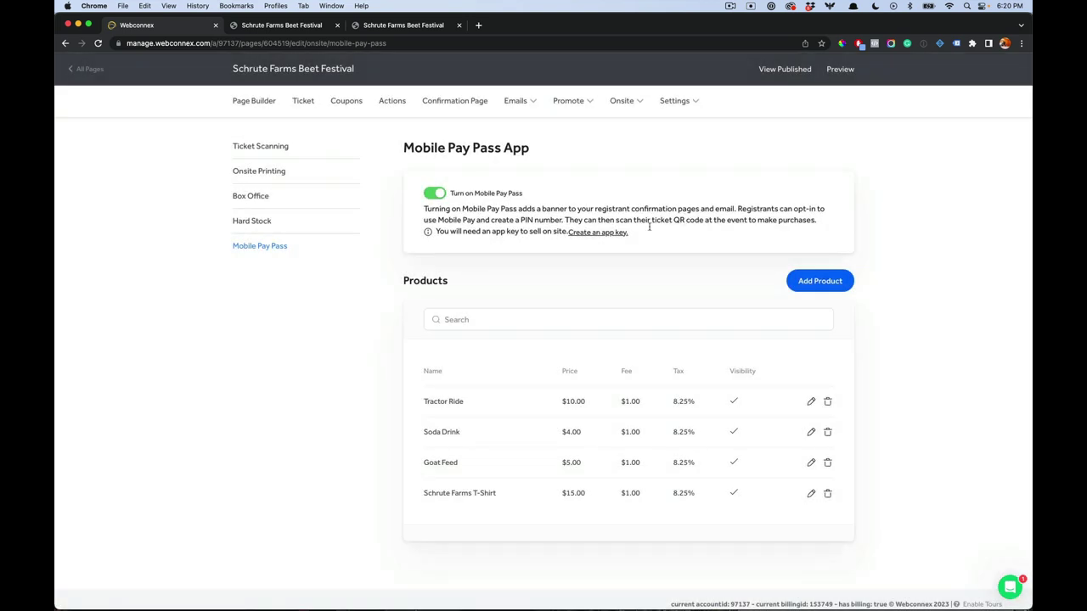
pyautogui.click(616, 233)
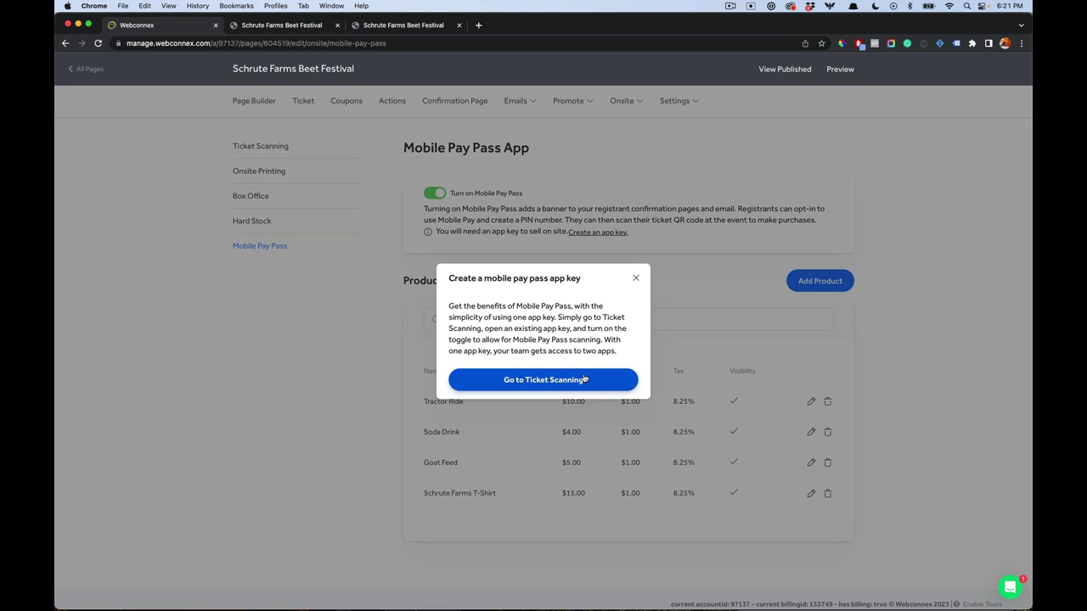
pyautogui.click(572, 382)
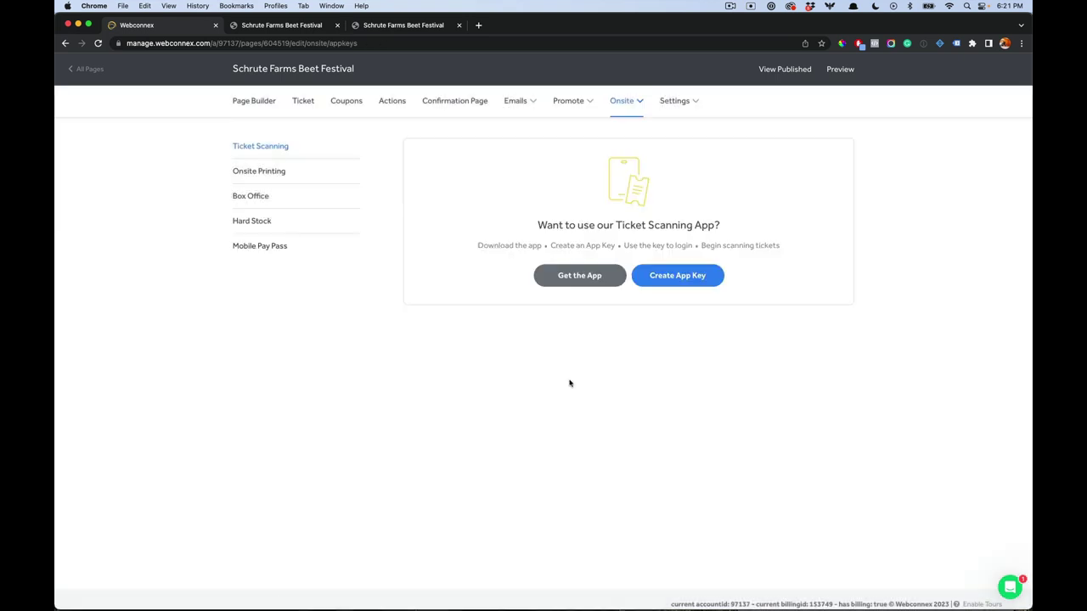
pyautogui.click(675, 275)
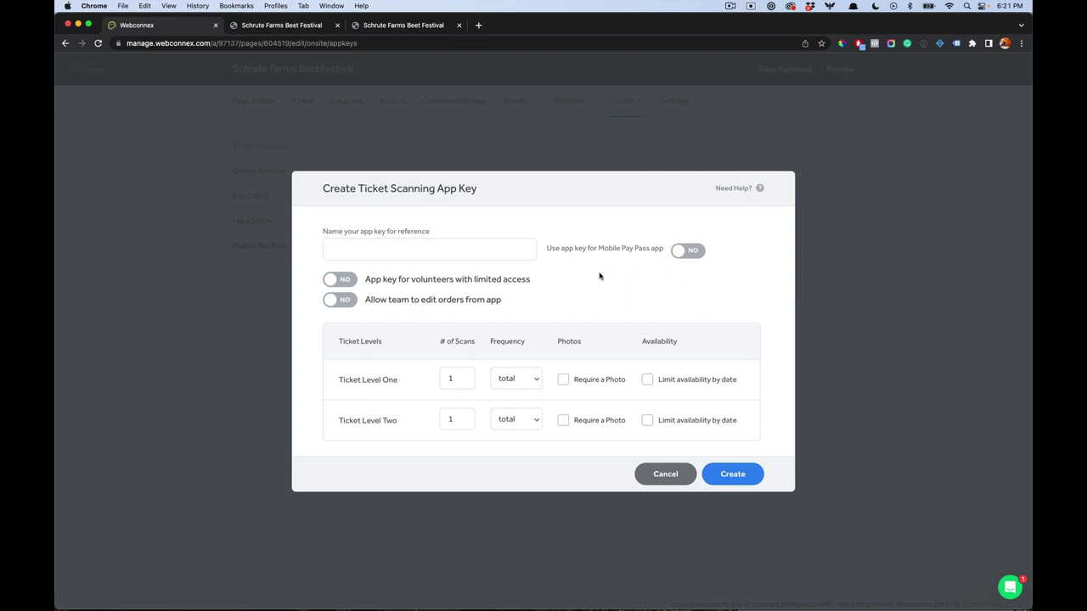
# Name the app key, enable Mobile Pay Pass for it, and create it
pyautogui.click(520, 252)
pyautogui.write('Eric')
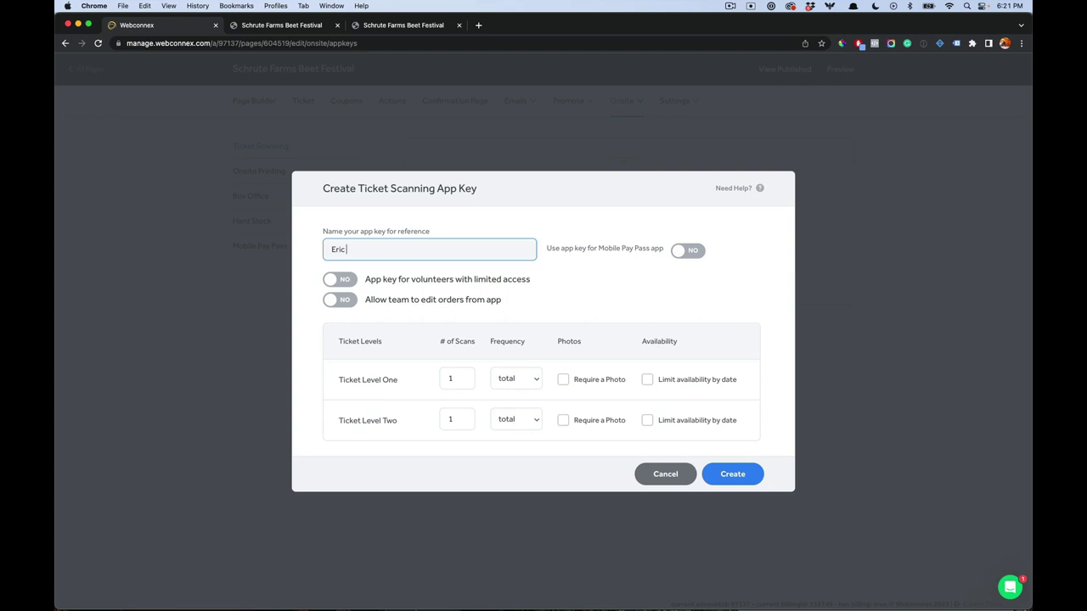
pyautogui.write(' Test')
pyautogui.click(591, 260)
pyautogui.click(679, 251)
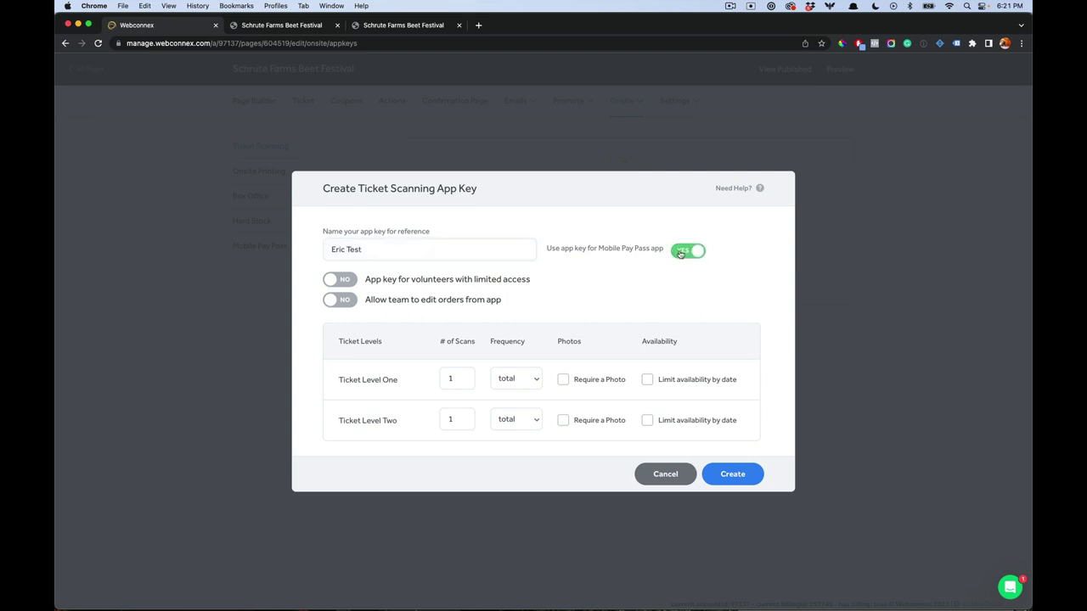
pyautogui.click(732, 473)
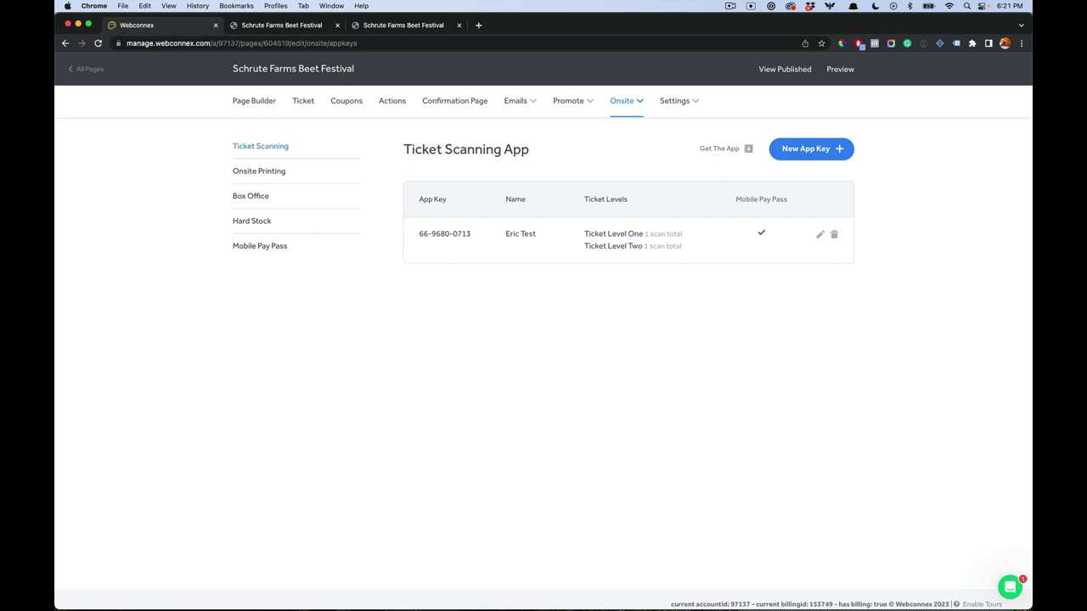
# Switch to the QuickTime-mirrored phone running the Mobile Pay Pass app
pyautogui.press('super+Tab')
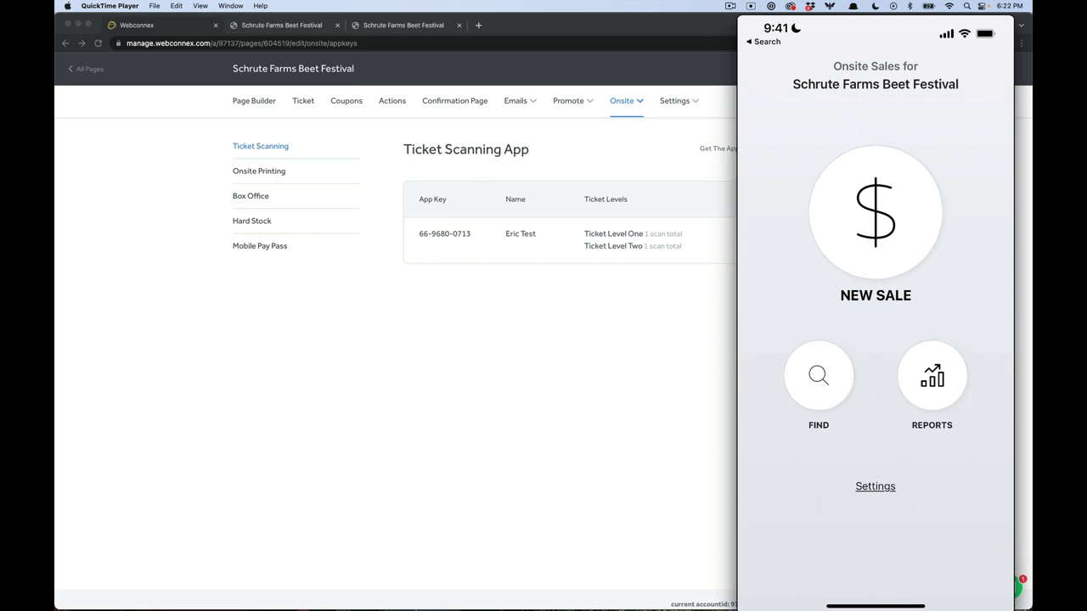
# Show the purchased tickets' QR codes in Chrome, then return to the mirrored phone app
pyautogui.click(295, 36)
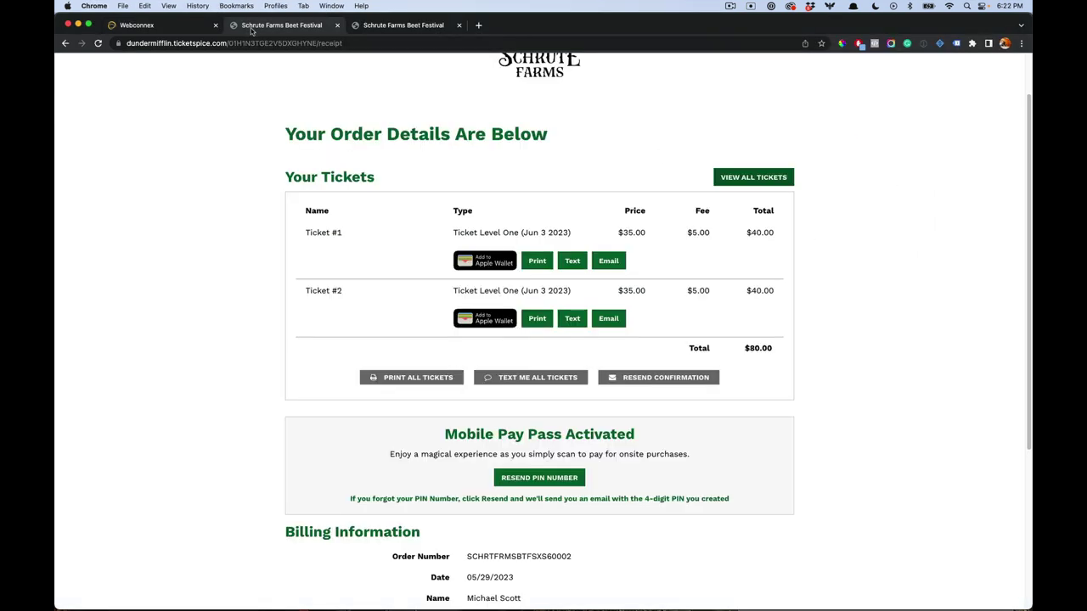
pyautogui.click(374, 25)
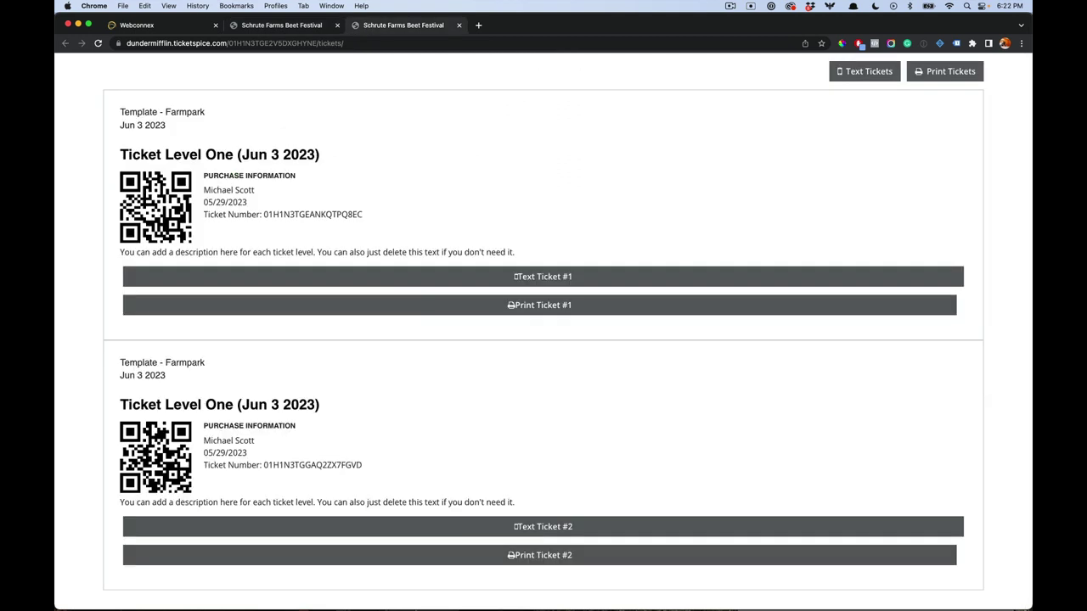
pyautogui.press('super+Tab')
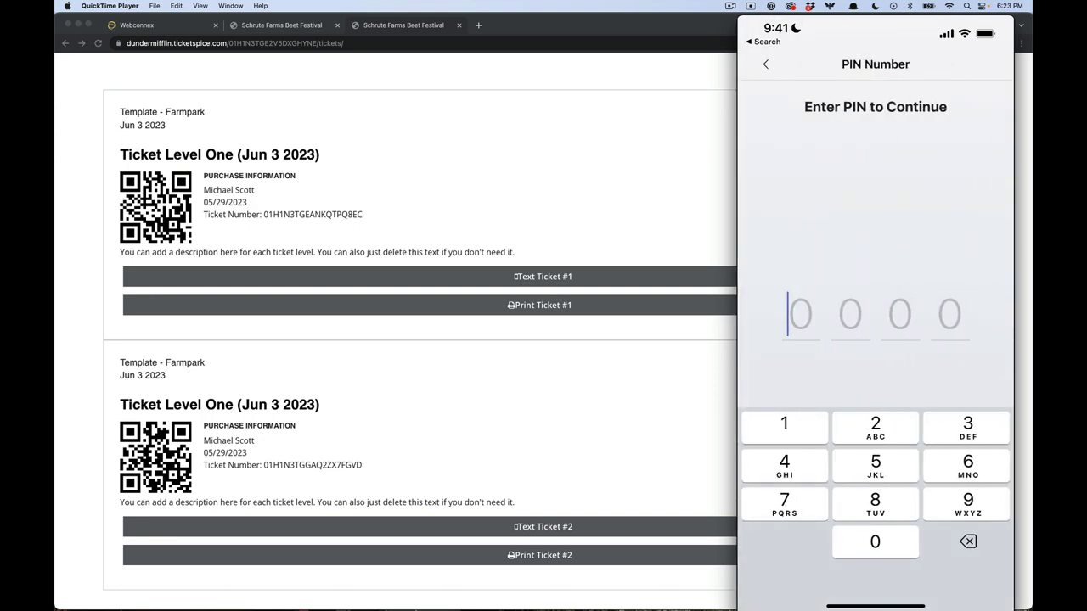
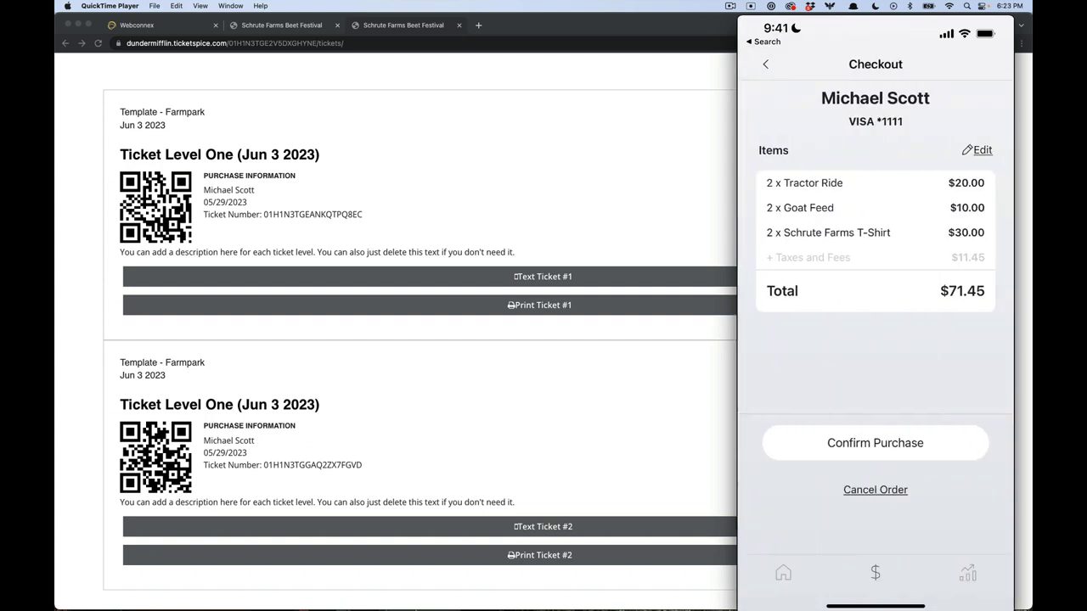